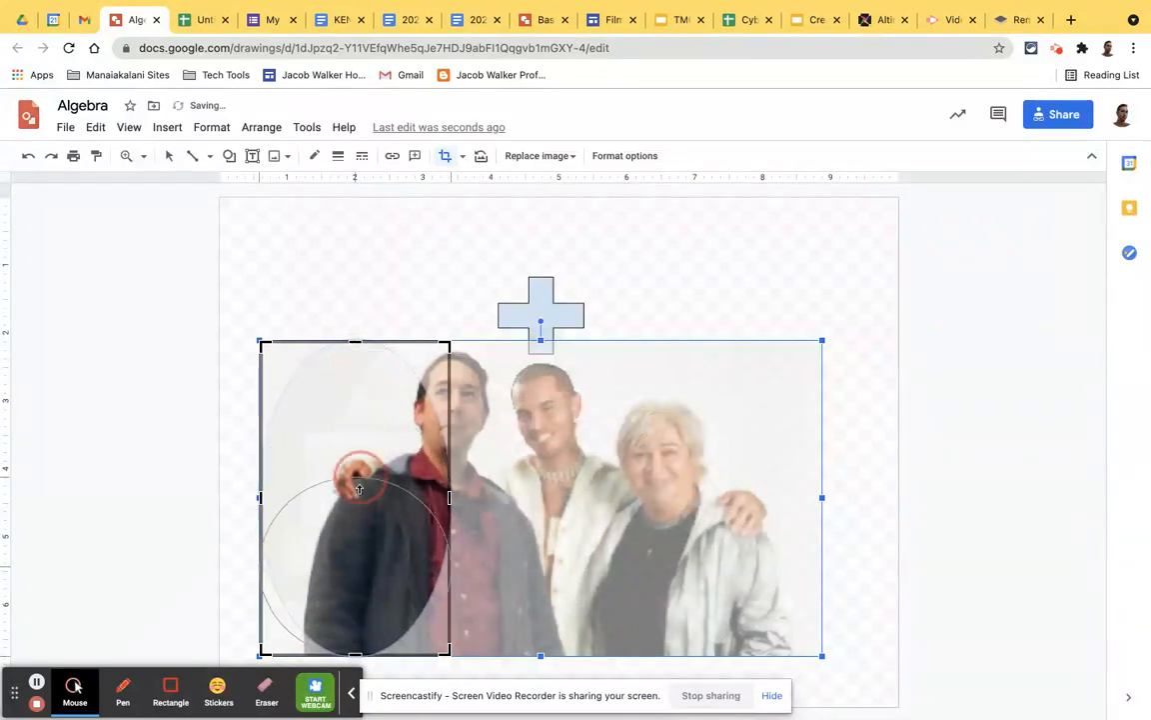
# Step: Crop the group photo to an oval around the leftmost man's face, and place it in the canvas's upper-left area with the plus sign beside it
pyautogui.moveTo(261, 617)
pyautogui.mouseDown()
pyautogui.moveTo(388, 617)
pyautogui.moveTo(419, 456)
pyautogui.moveTo(452, 398)
pyautogui.moveTo(417, 632)
pyautogui.moveTo(416, 606)
pyautogui.moveTo(436, 582)
pyautogui.moveTo(418, 607)
pyautogui.moveTo(390, 575)
pyautogui.moveTo(427, 505)
pyautogui.moveTo(417, 479)
pyautogui.moveTo(425, 376)
pyautogui.moveTo(459, 411)
pyautogui.mouseUp()
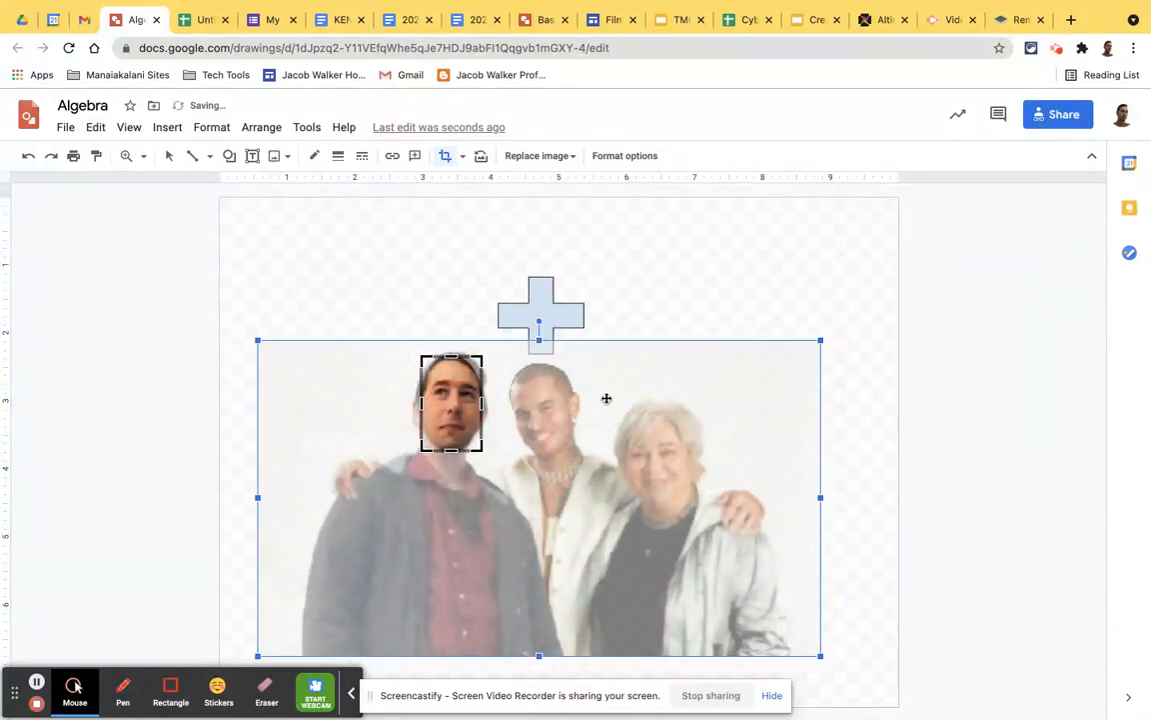
pyautogui.press('Return')
pyautogui.moveTo(456, 424); pyautogui.dragTo(344, 332)
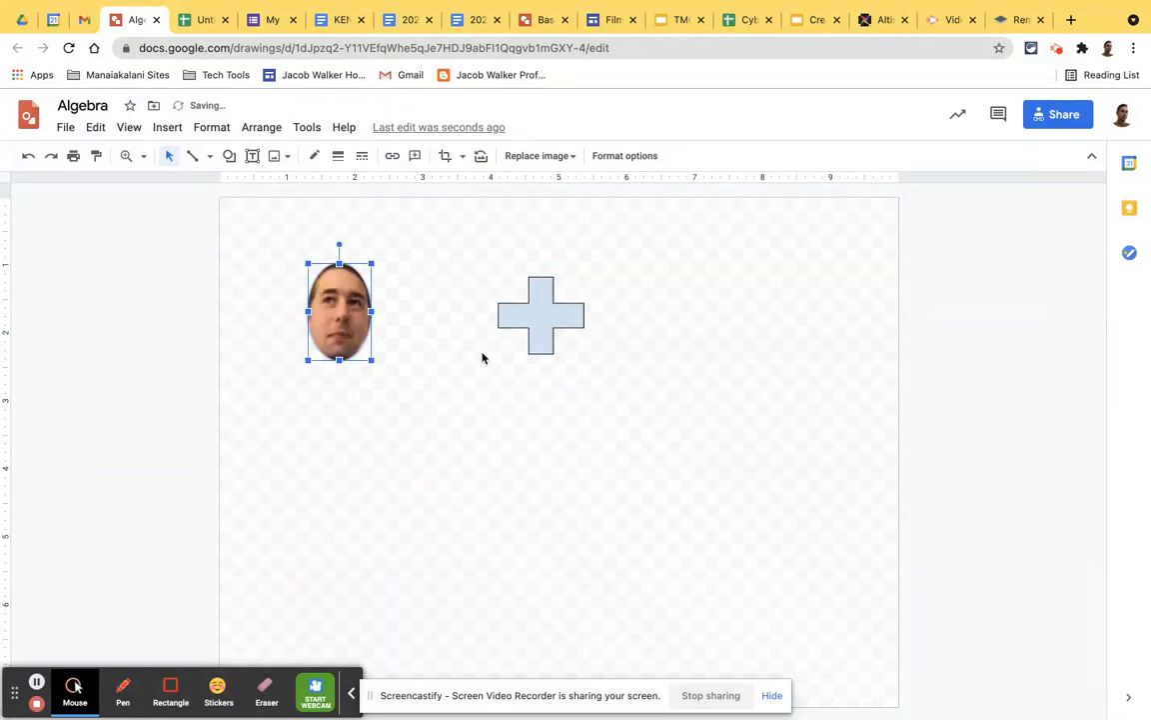
pyautogui.moveTo(553, 336); pyautogui.dragTo(500, 337)
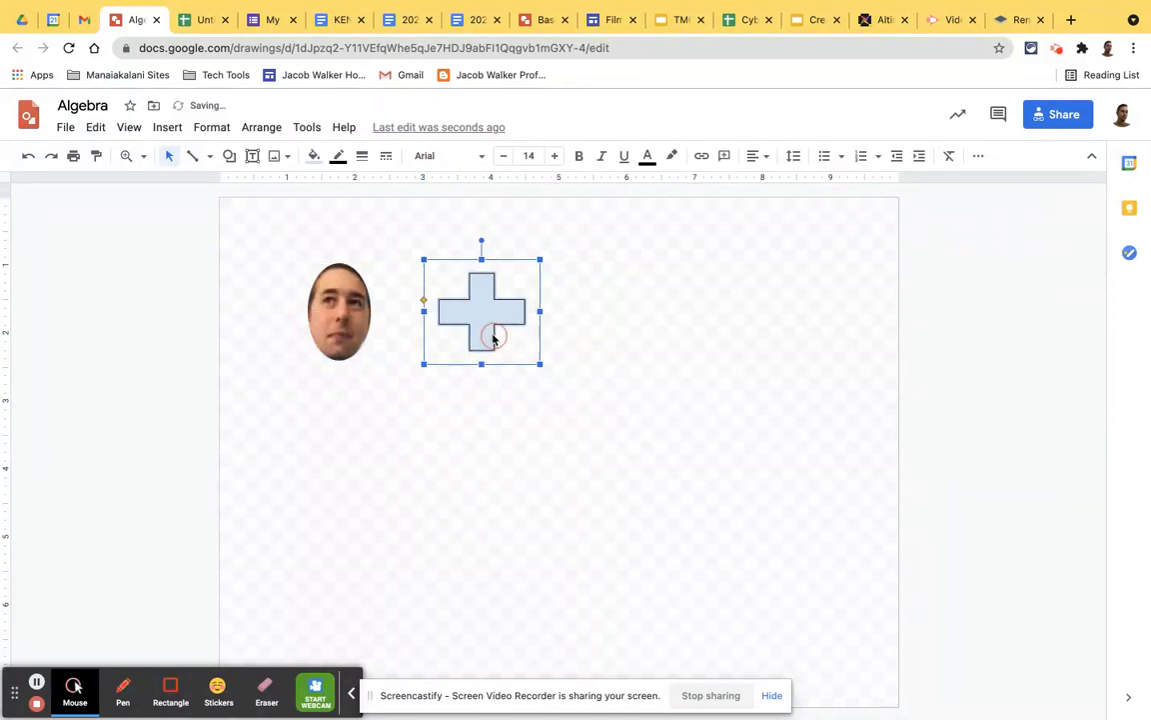
# Step: Enlarge the cropped face and place a duplicate of it on the other side of the plus sign
pyautogui.click(347, 319)
pyautogui.moveTo(373, 366); pyautogui.dragTo(398, 402)
pyautogui.moveTo(366, 341); pyautogui.dragTo(362, 338)
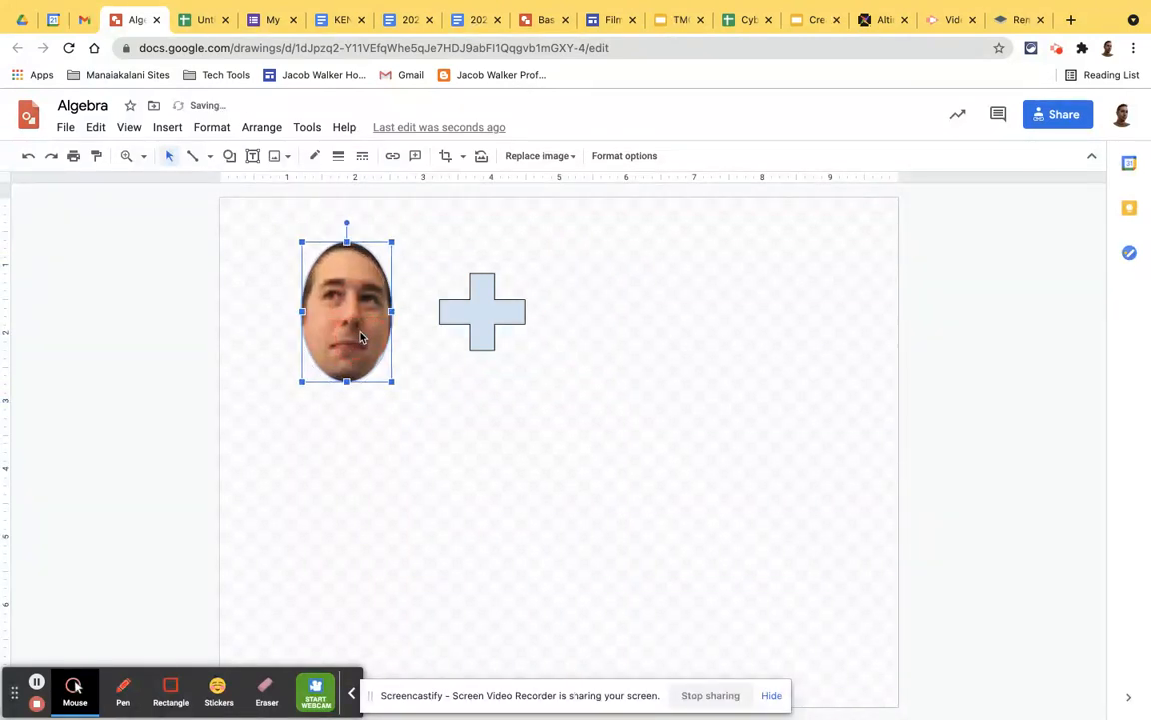
pyautogui.press('super+d')
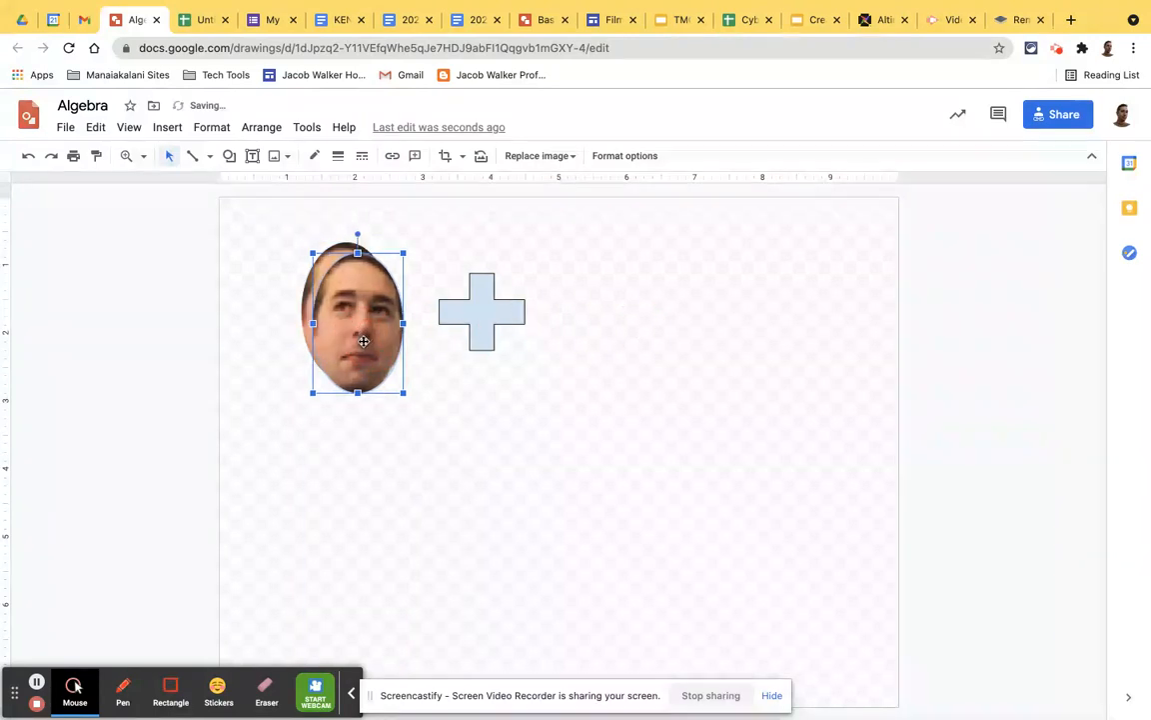
pyautogui.moveTo(505, 342); pyautogui.dragTo(619, 330)
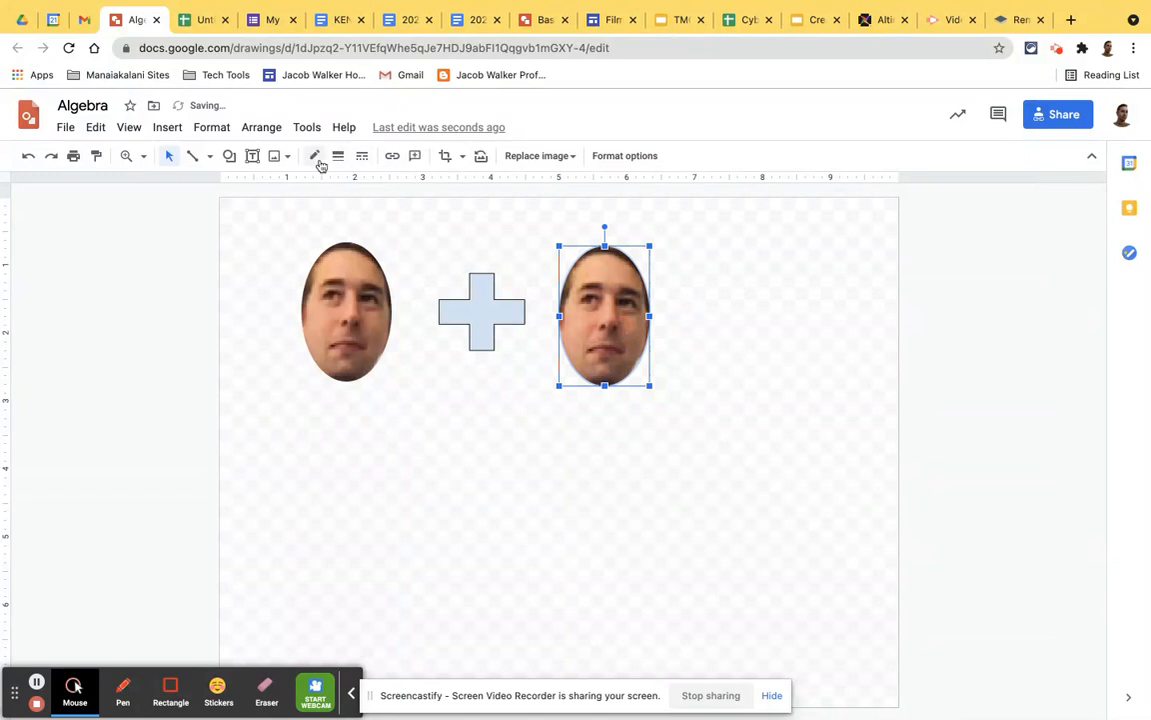
# Step: Draw an equals sign equation shape to the right of the second face, in line with the plus sign
pyautogui.click(228, 157)
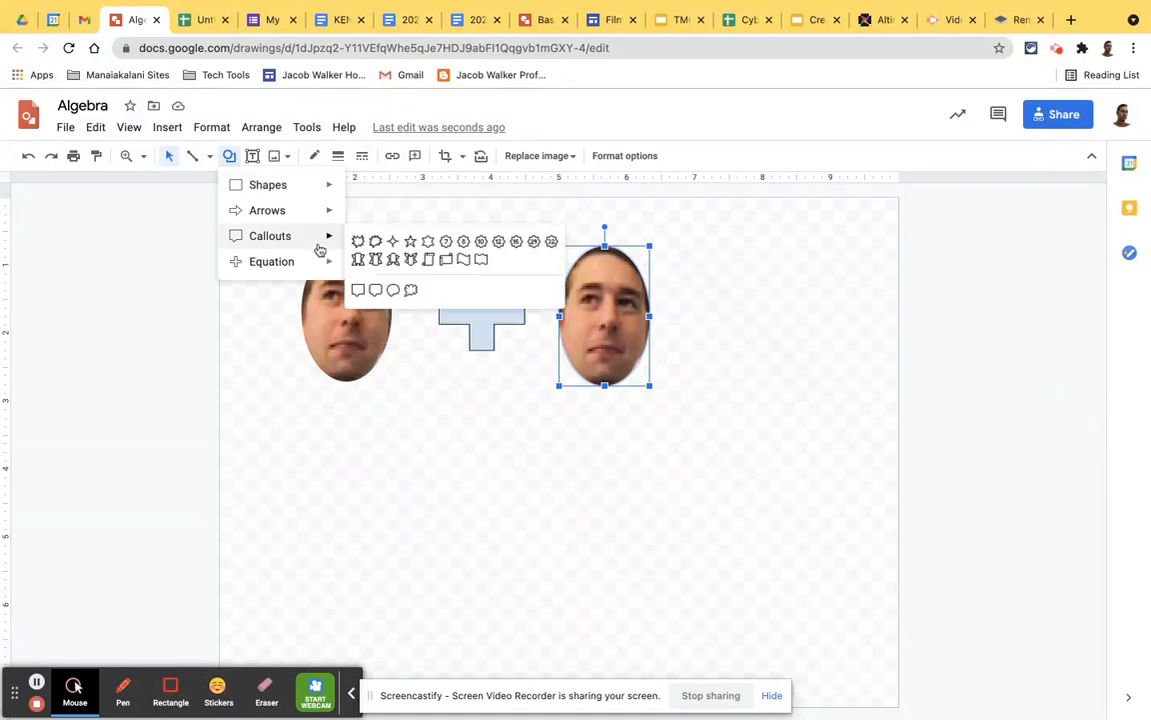
pyautogui.moveTo(320, 264)
pyautogui.click(428, 267)
pyautogui.moveTo(699, 295); pyautogui.dragTo(776, 358)
pyautogui.moveTo(737, 303)
pyautogui.mouseDown()
pyautogui.moveTo(738, 314)
pyautogui.moveTo(720, 300)
pyautogui.mouseUp()
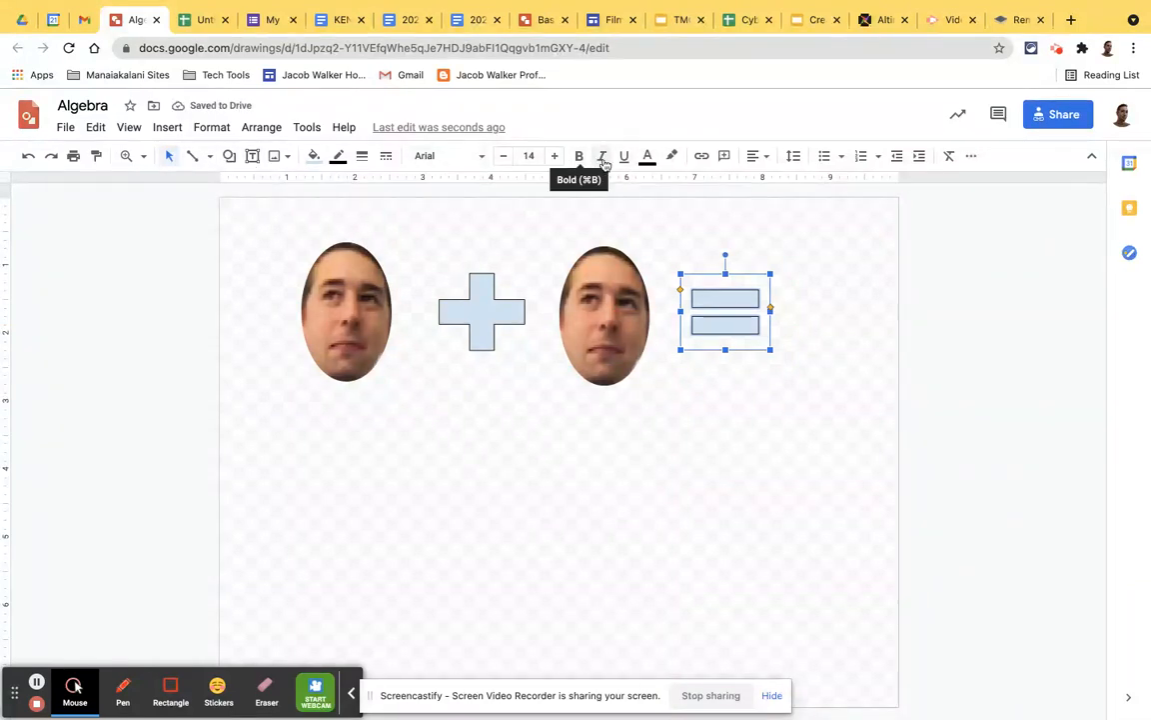
# Step: Add a text box containing 2 after the equals sign and set its font size to 72
pyautogui.click(252, 155)
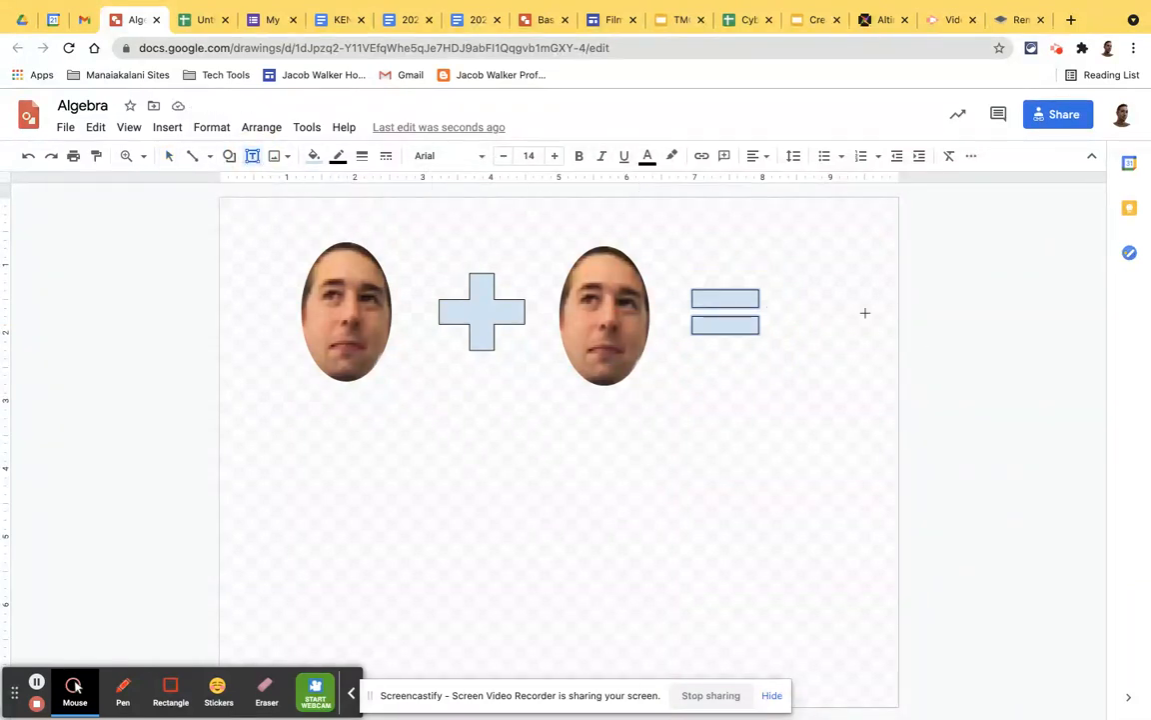
pyautogui.moveTo(782, 286); pyautogui.dragTo(882, 352)
pyautogui.write('2')
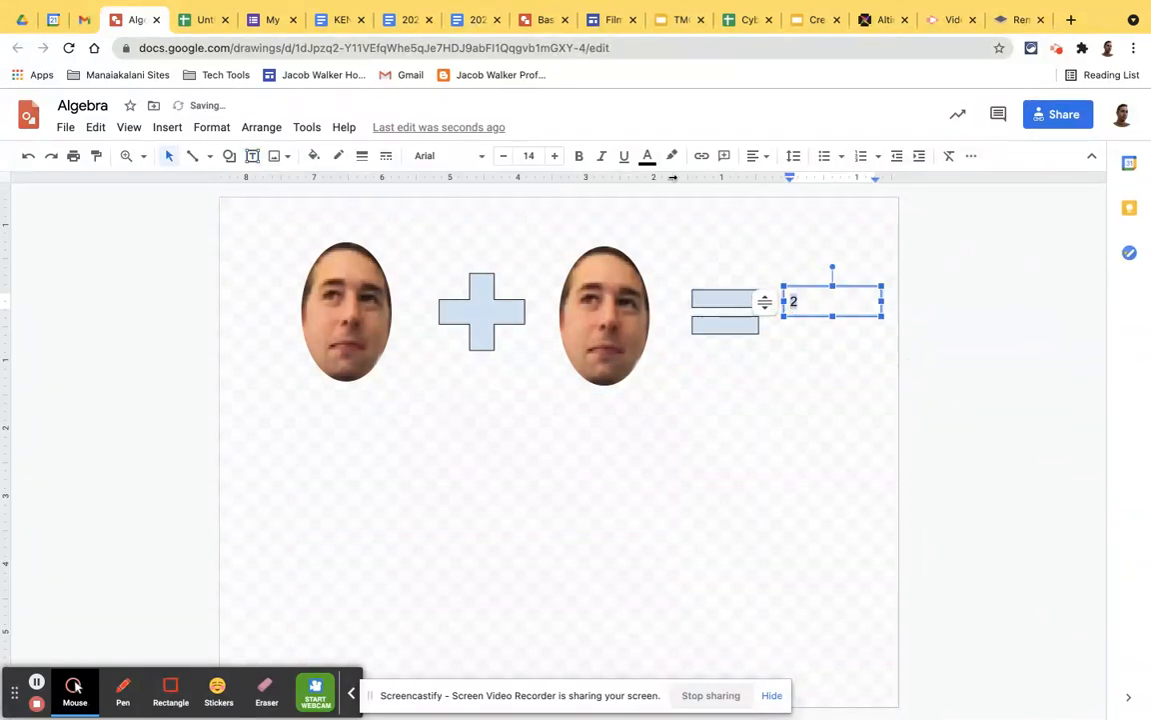
pyautogui.click(554, 155)
pyautogui.click(554, 155)
pyautogui.click(554, 155)
pyautogui.click(554, 155)
pyautogui.click(554, 155)
pyautogui.click(528, 154)
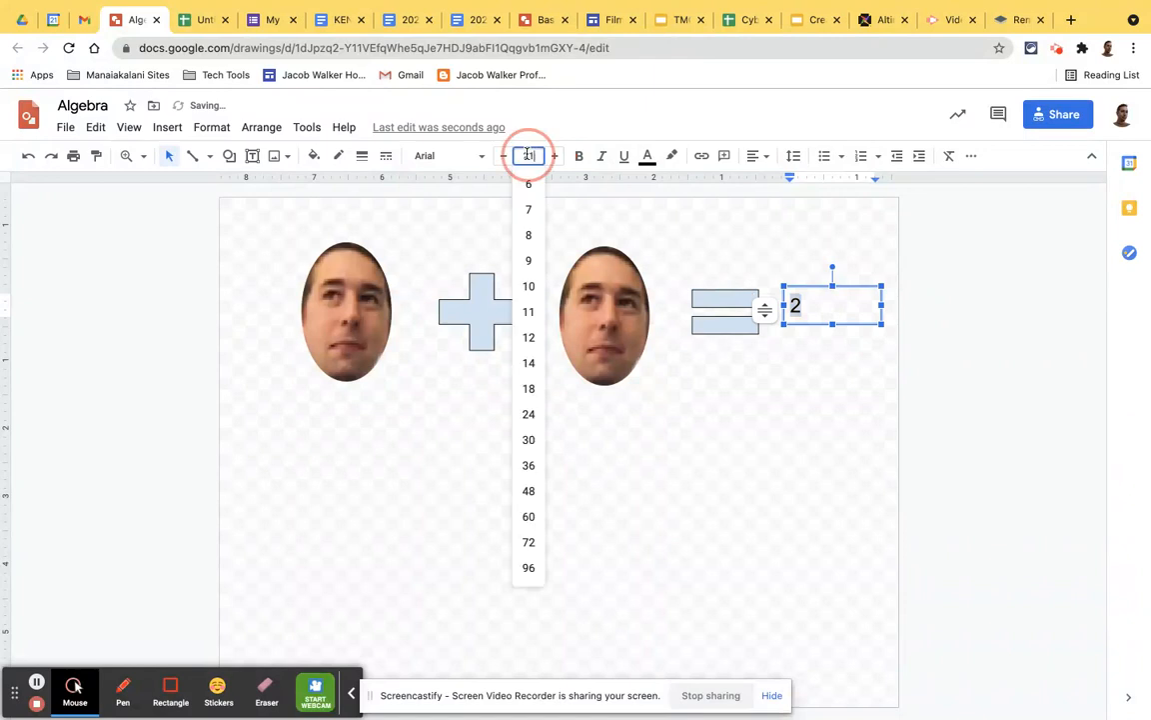
pyautogui.click(530, 540)
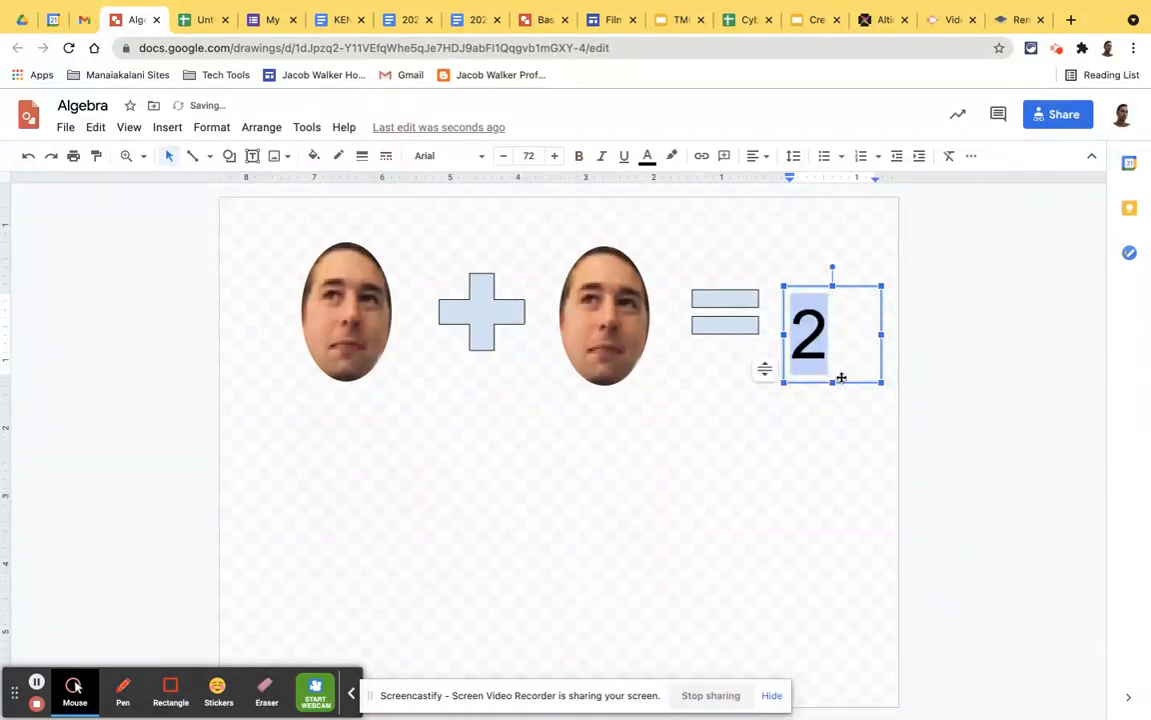
pyautogui.click(835, 284)
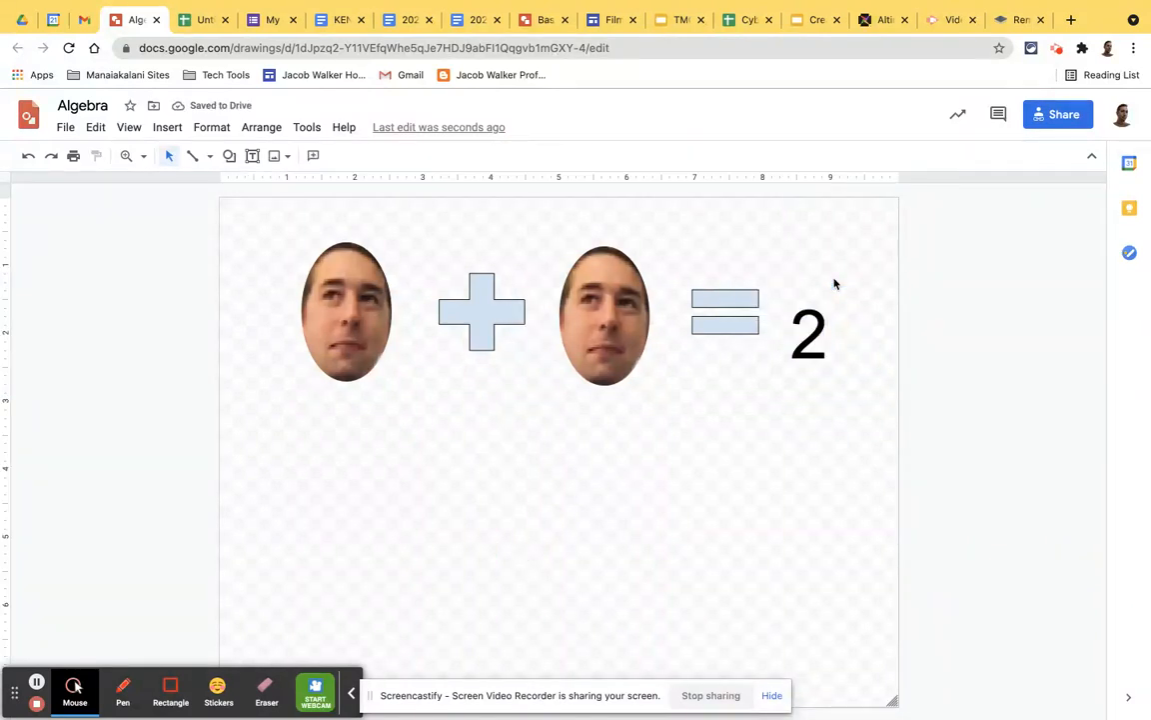
# Step: Make the 2 bold and move its text box up level with the equals sign
pyautogui.doubleClick(816, 326)
pyautogui.moveTo(883, 359); pyautogui.dragTo(882, 335)
pyautogui.click(798, 474)
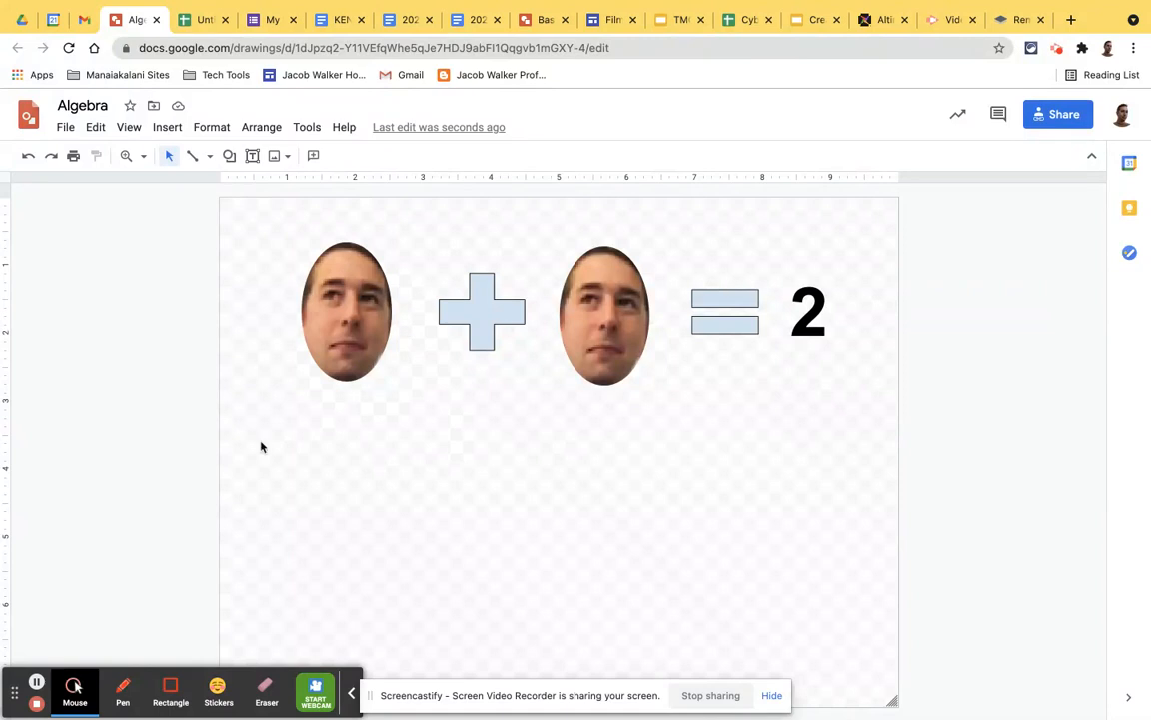
# Step: Replace the 2 after the equals sign with 6
pyautogui.doubleClick(805, 323)
pyautogui.write('6')
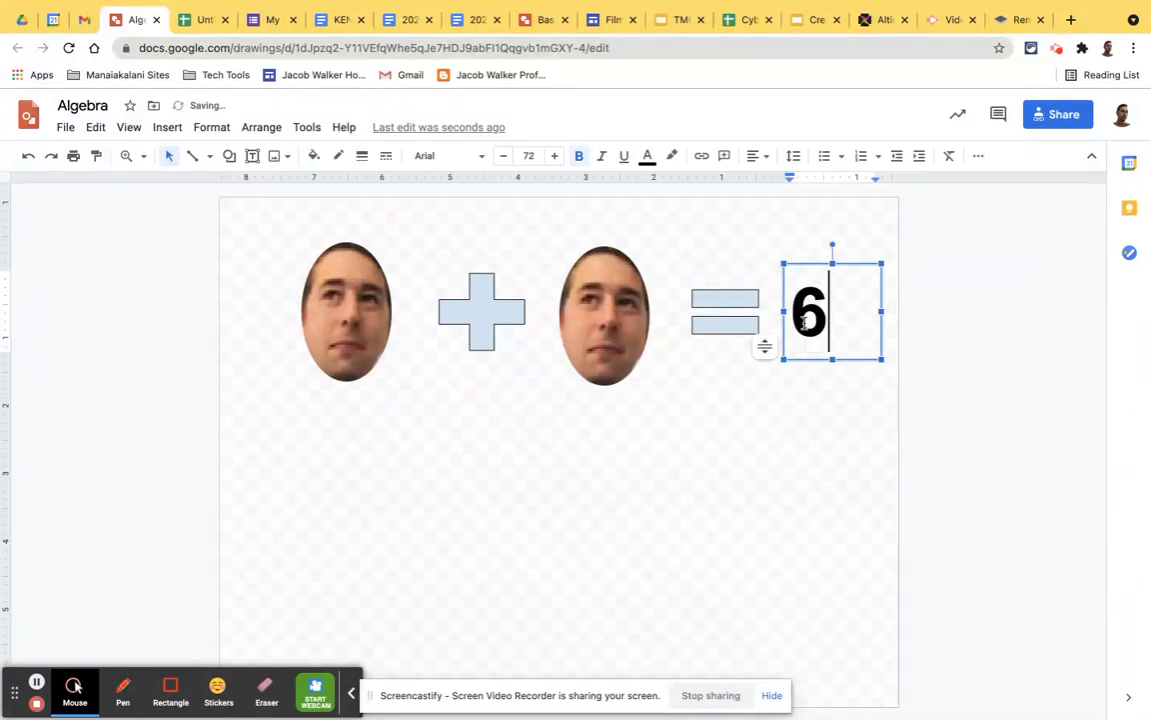
pyautogui.click(748, 468)
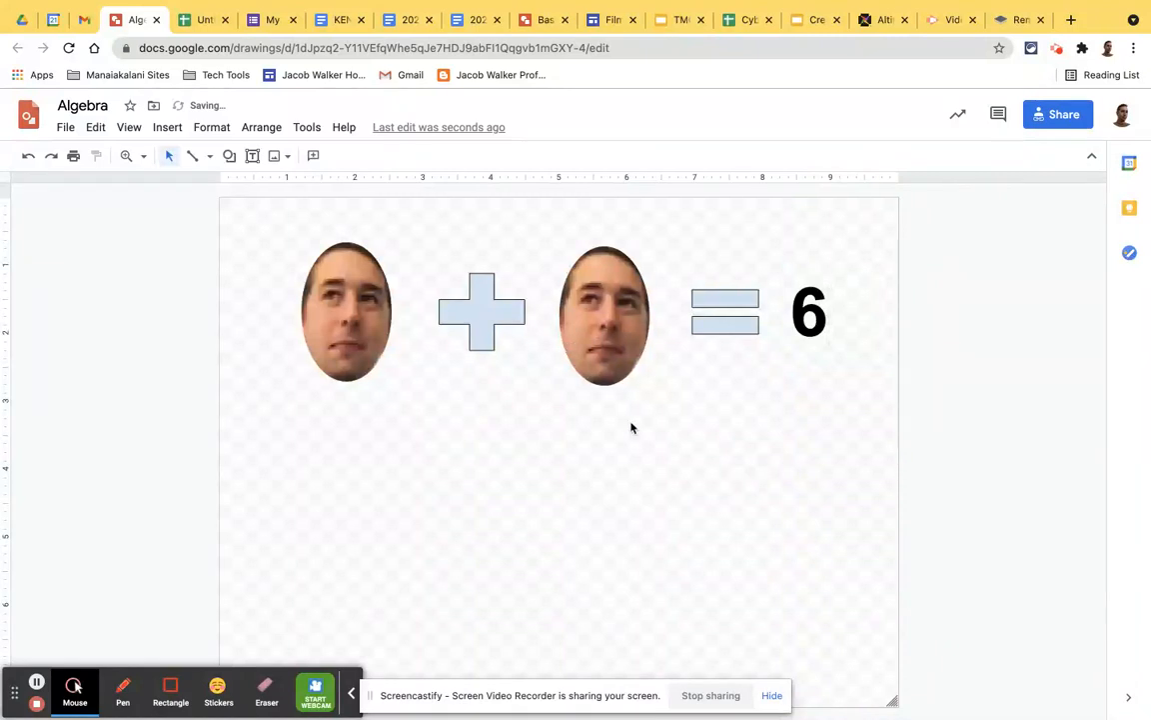
pyautogui.doubleClick(795, 310)
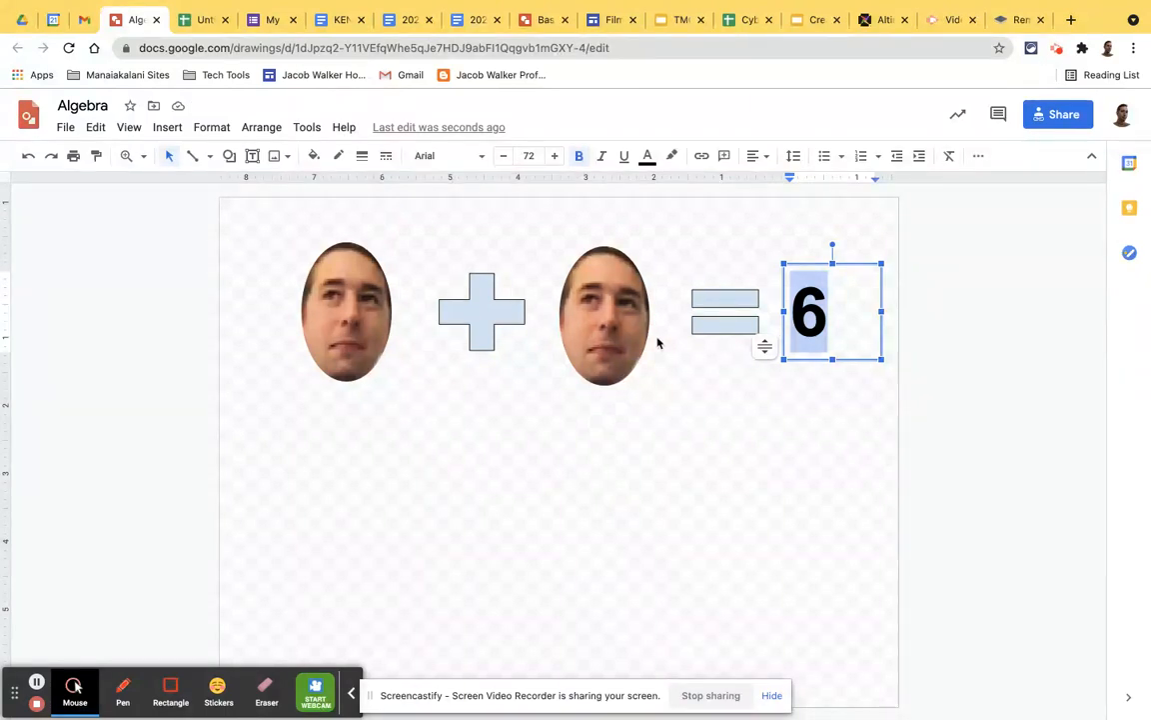
pyautogui.click(779, 408)
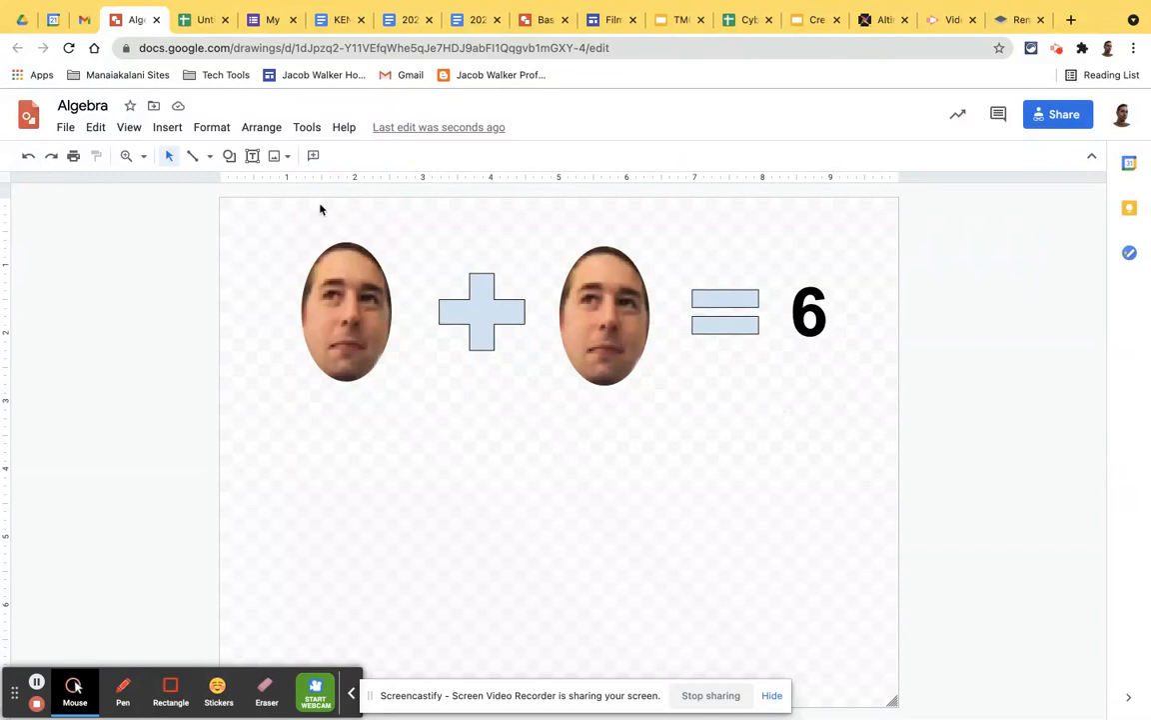
# Step: Search the web for images of "Mario png" and insert the waving Mario figure into the drawing
pyautogui.click(167, 129)
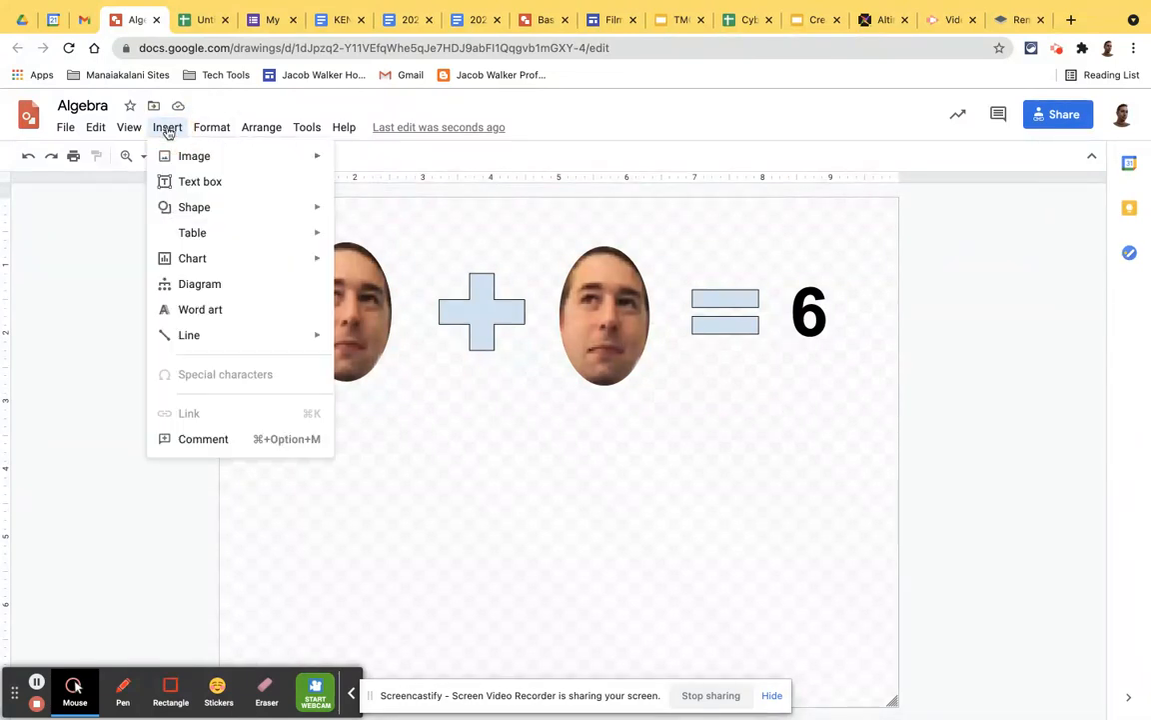
pyautogui.moveTo(193, 157)
pyautogui.click(444, 187)
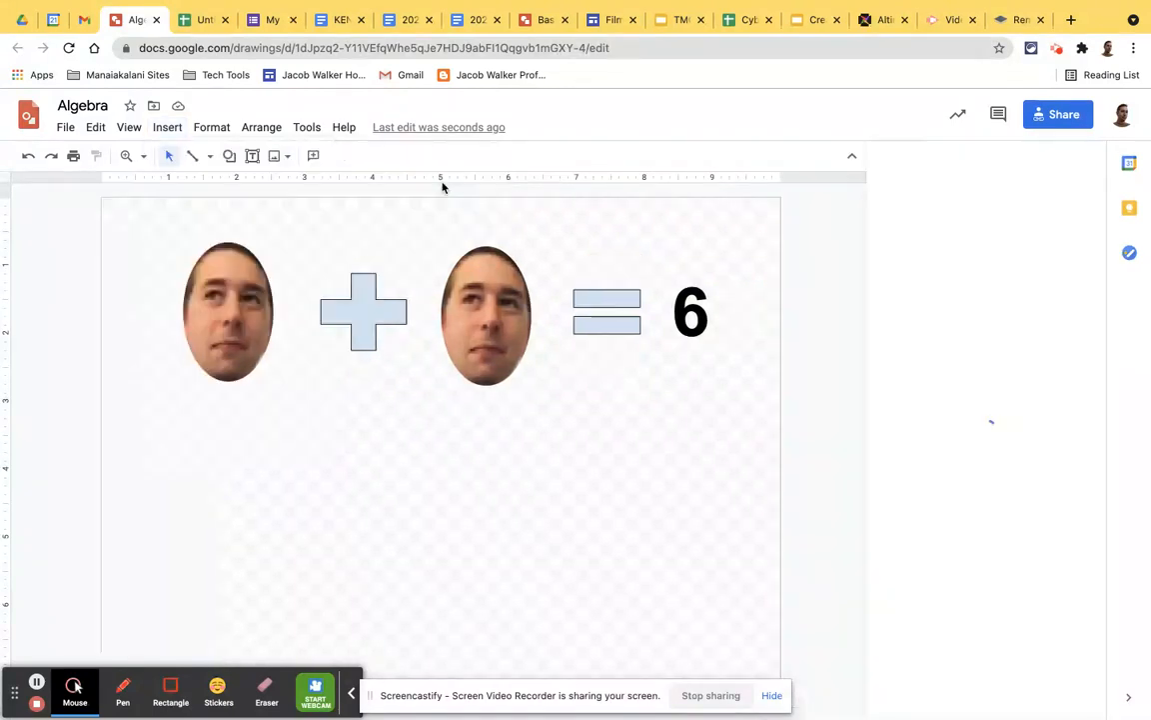
pyautogui.click(953, 172)
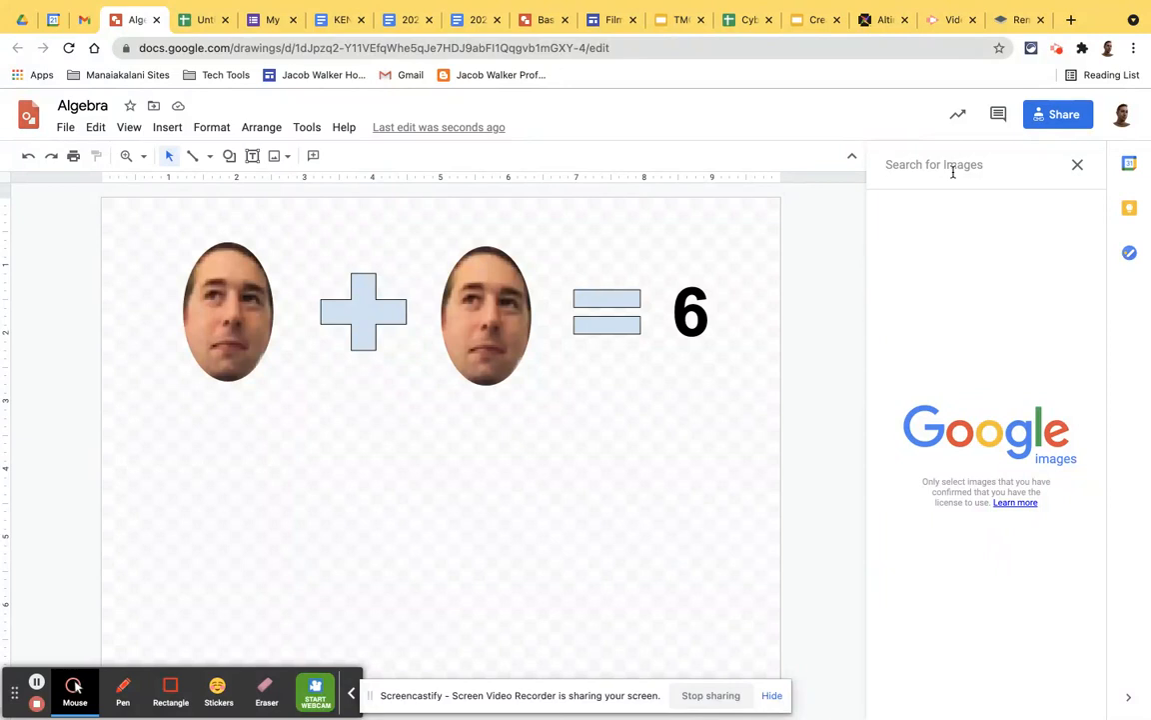
pyautogui.write('Mario png')
pyautogui.press('Return')
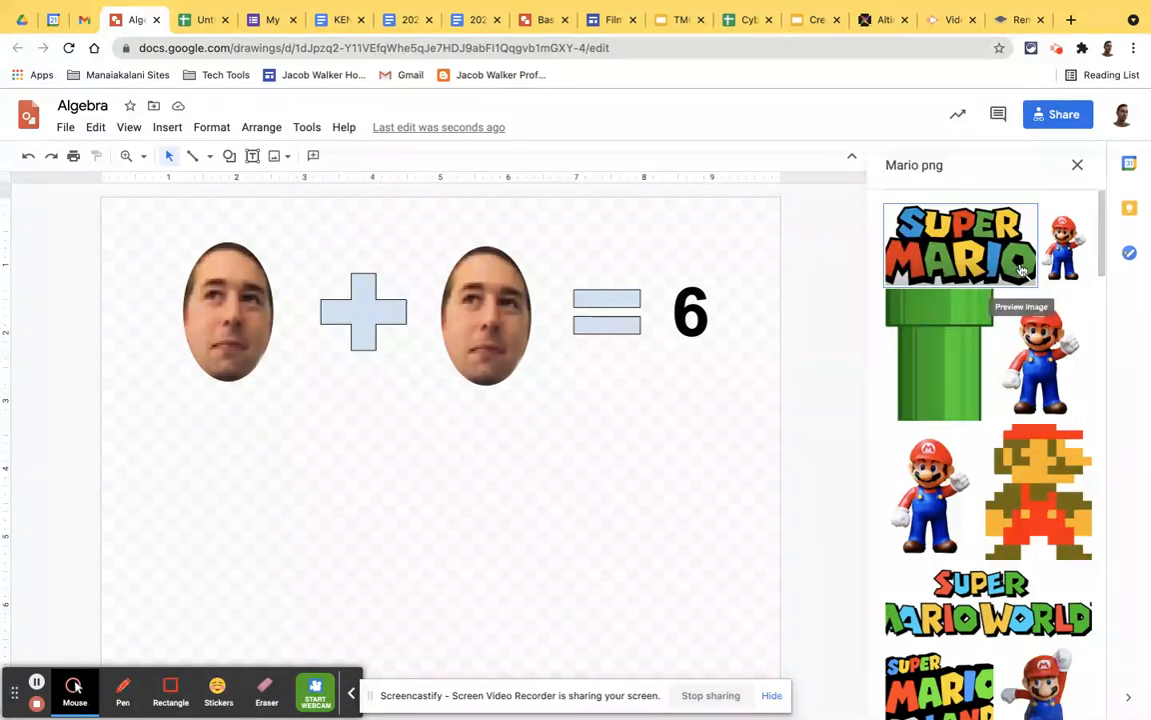
pyautogui.scroll(-1, 954, 444)
pyautogui.click(948, 461)
pyautogui.moveTo(948, 462); pyautogui.dragTo(280, 531)
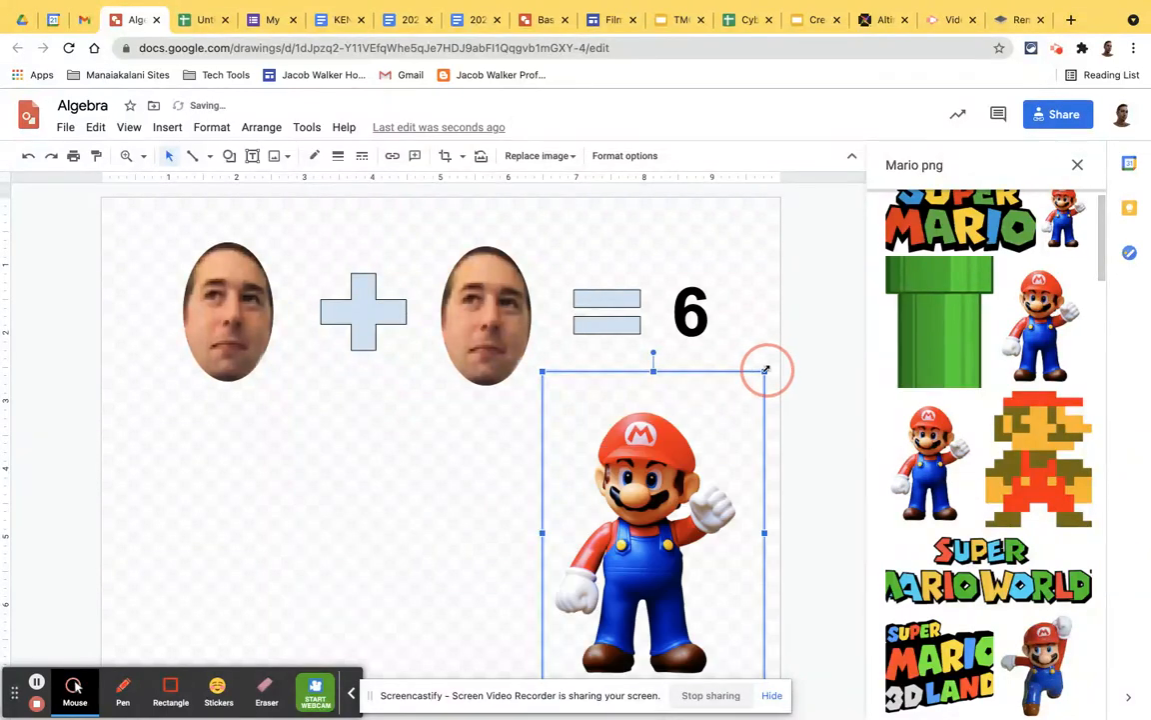
# Step: Shrink the Mario image, place it below the first face, and close the image search
pyautogui.moveTo(771, 378); pyautogui.dragTo(663, 488)
pyautogui.moveTo(616, 581); pyautogui.dragTo(234, 520)
pyautogui.click(401, 516)
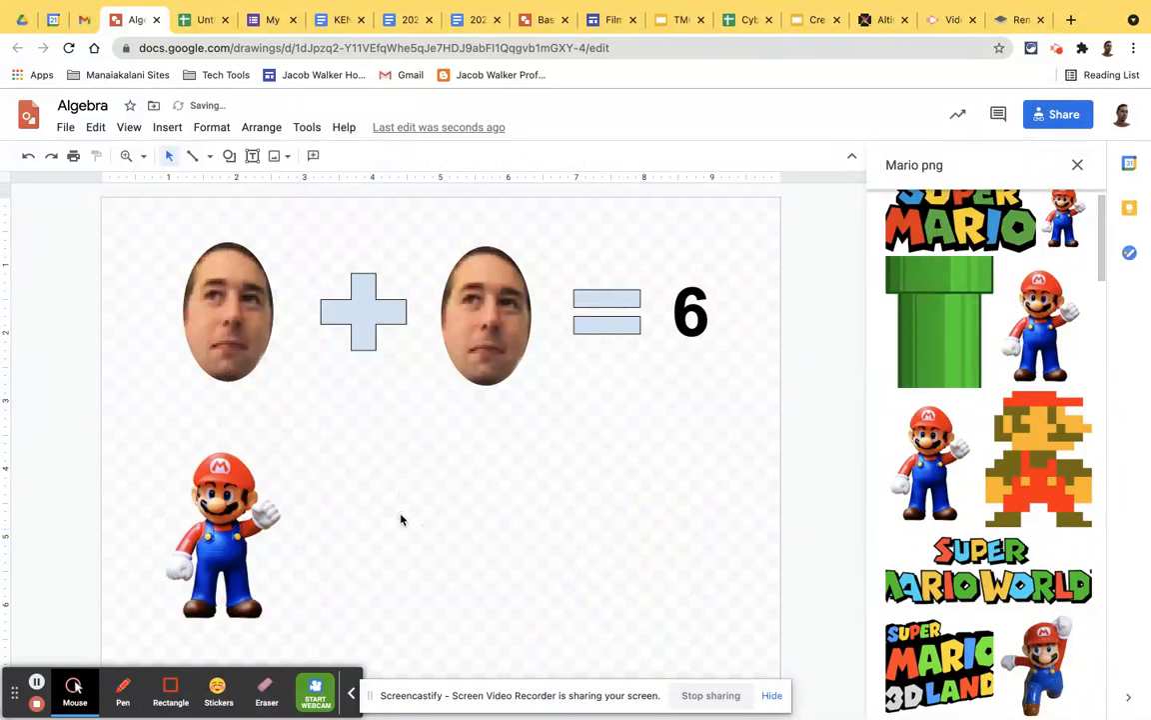
pyautogui.click(1078, 162)
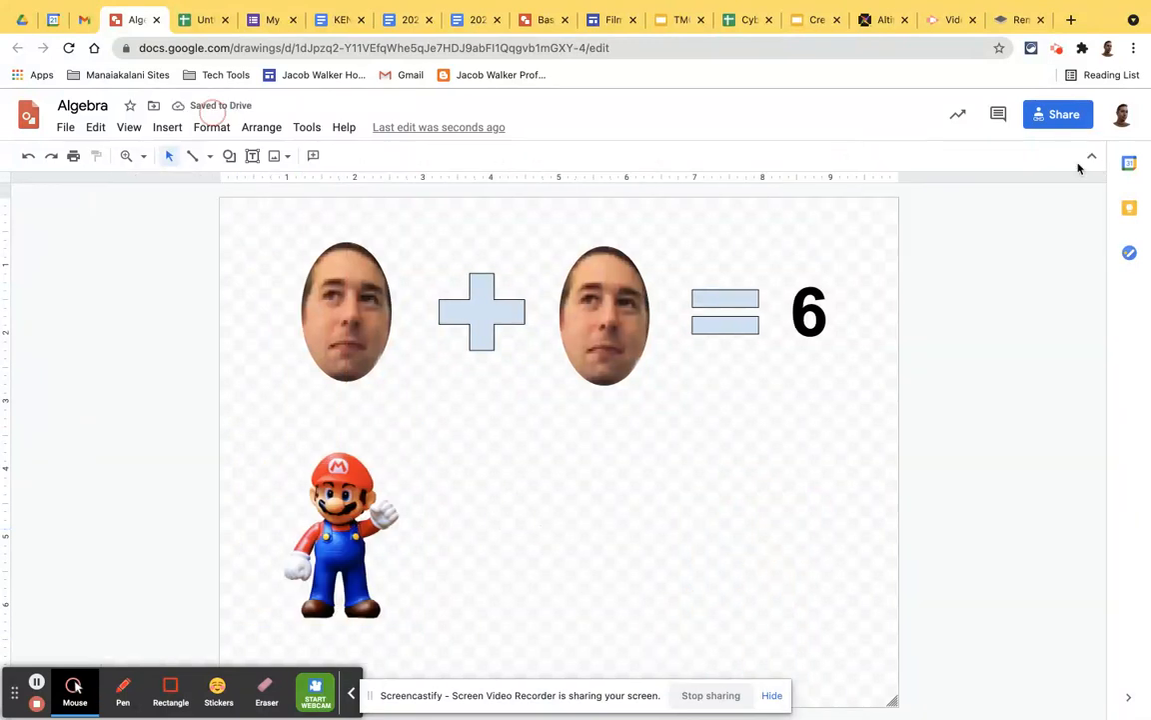
# Step: Duplicate the plus sign and the second face, and place the copies beside Mario to continue the second row
pyautogui.click(338, 537)
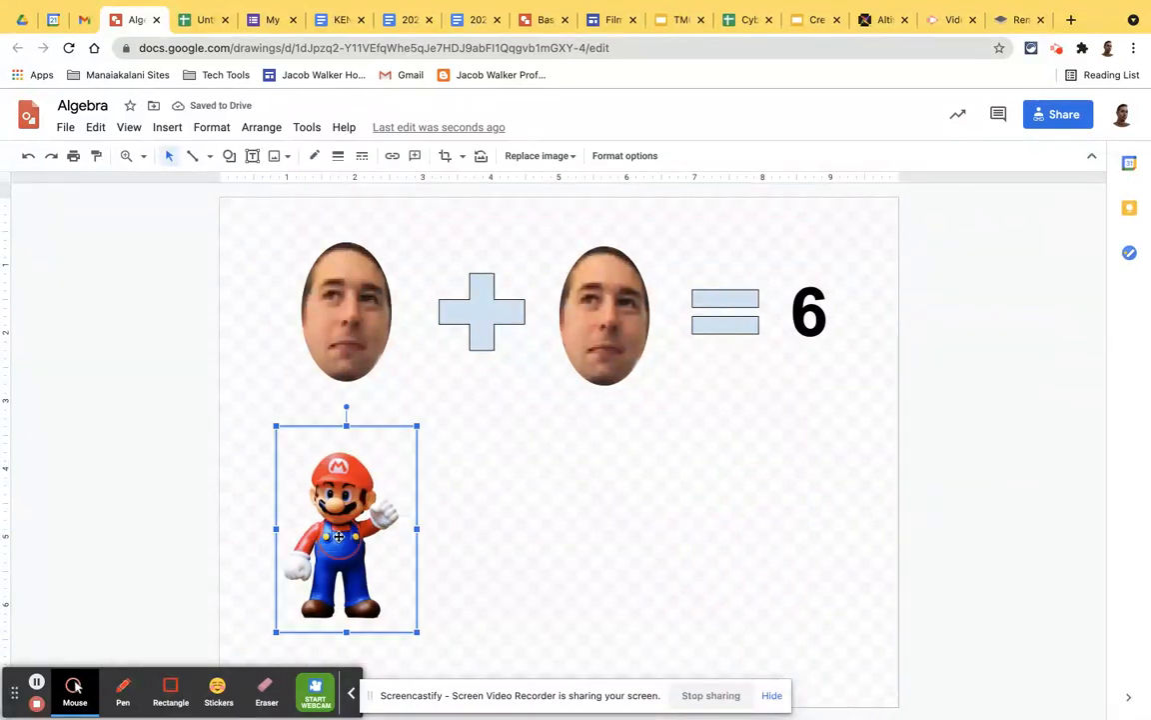
pyautogui.click(500, 323)
pyautogui.press('super+d')
pyautogui.moveTo(500, 325); pyautogui.dragTo(488, 543)
pyautogui.click(582, 368)
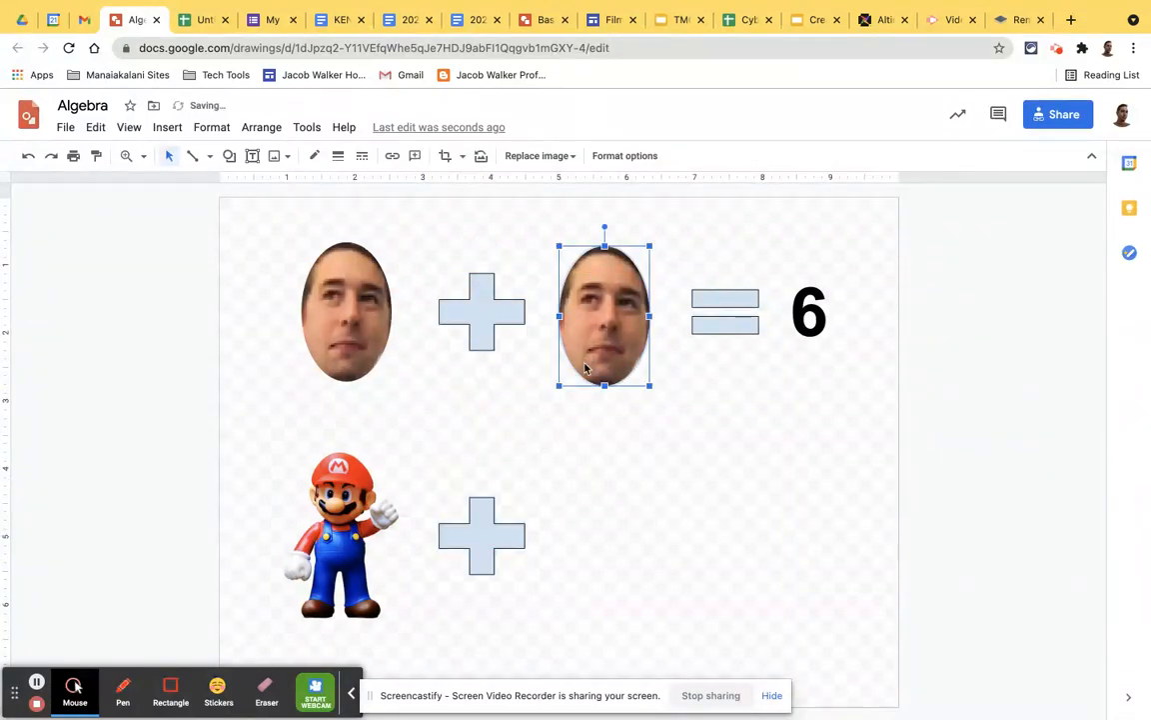
pyautogui.press('super+d')
pyautogui.moveTo(619, 341); pyautogui.dragTo(610, 560)
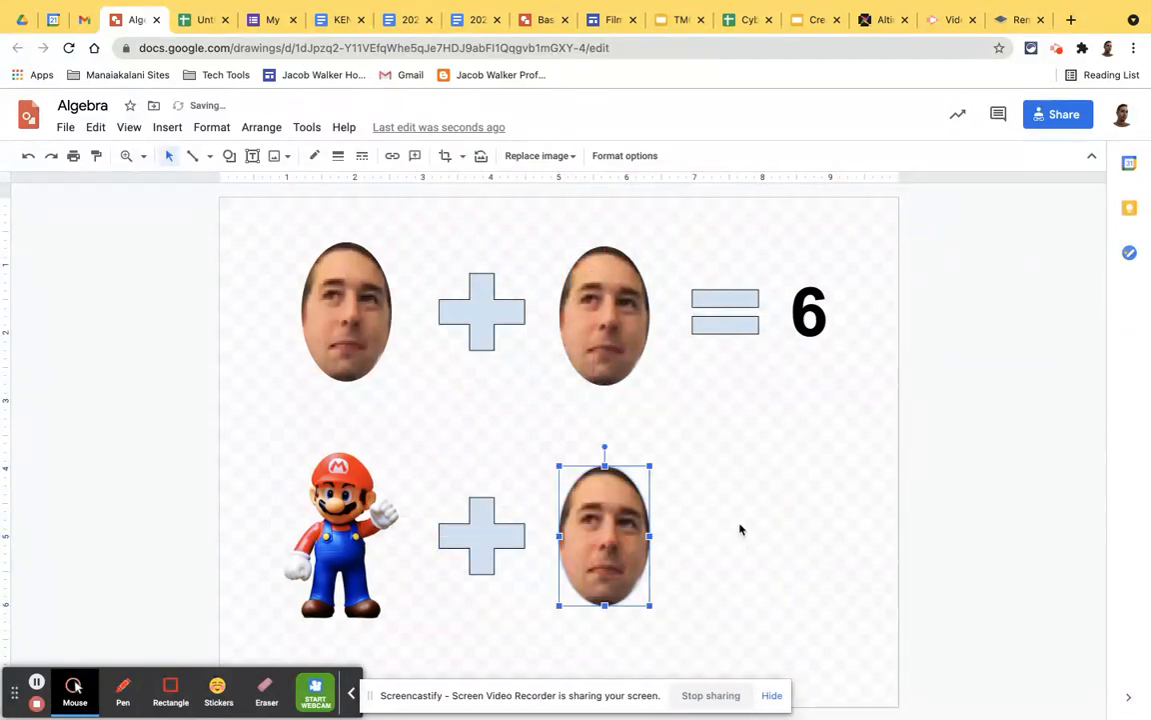
# Step: Duplicate the equals sign and place the copy after the face in the second row
pyautogui.click(710, 322)
pyautogui.press('super+d')
pyautogui.moveTo(724, 340); pyautogui.dragTo(693, 552)
# Step: Duplicate the text box with the 6, place the copy at the end of the second row, and change its number to 25
pyautogui.click(812, 330)
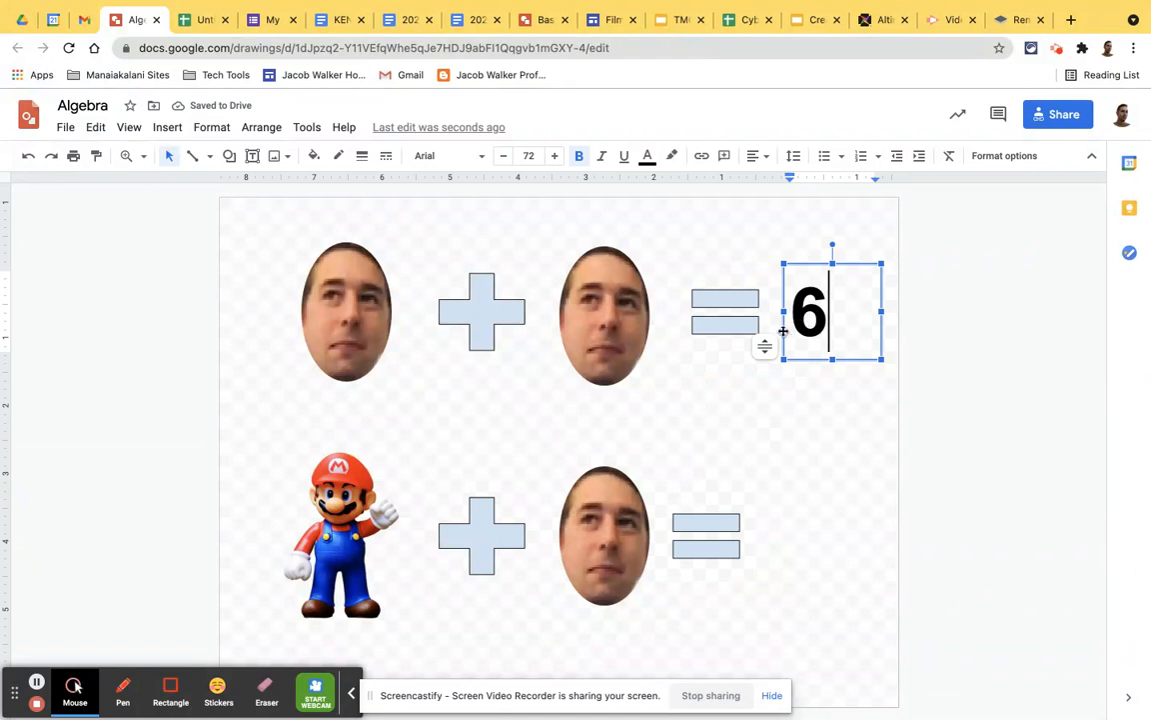
pyautogui.click(781, 332)
pyautogui.press('super+d')
pyautogui.moveTo(815, 371); pyautogui.dragTo(796, 571)
pyautogui.click(803, 537)
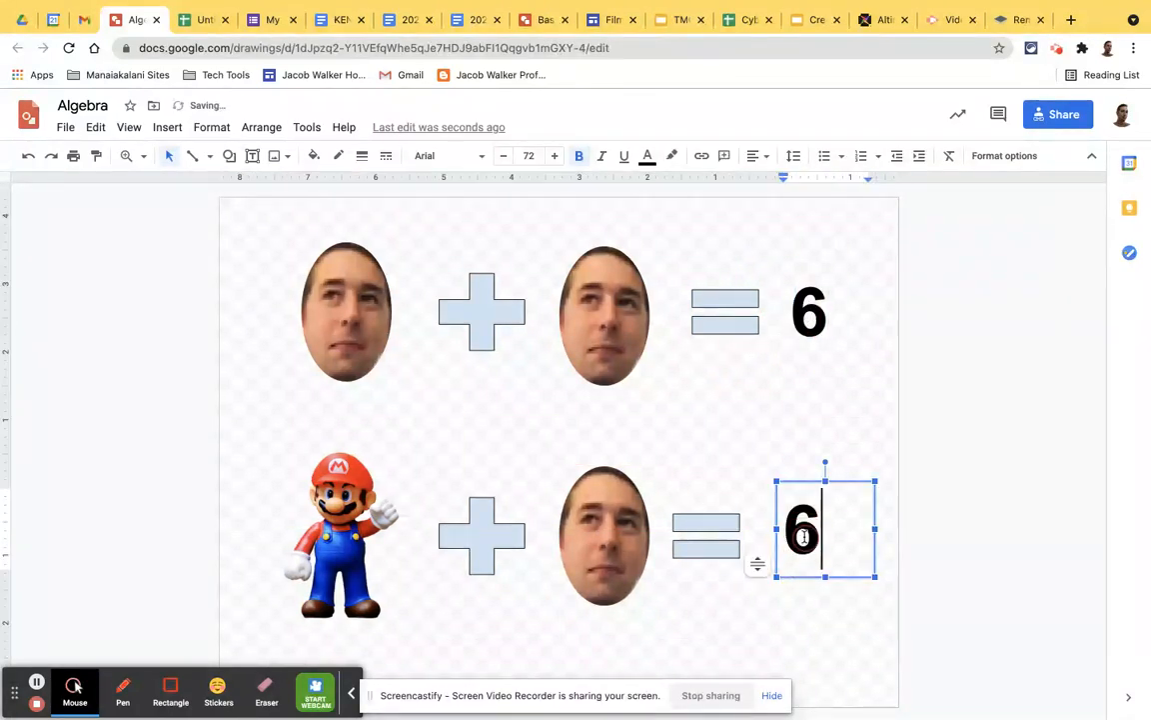
pyautogui.doubleClick(803, 536)
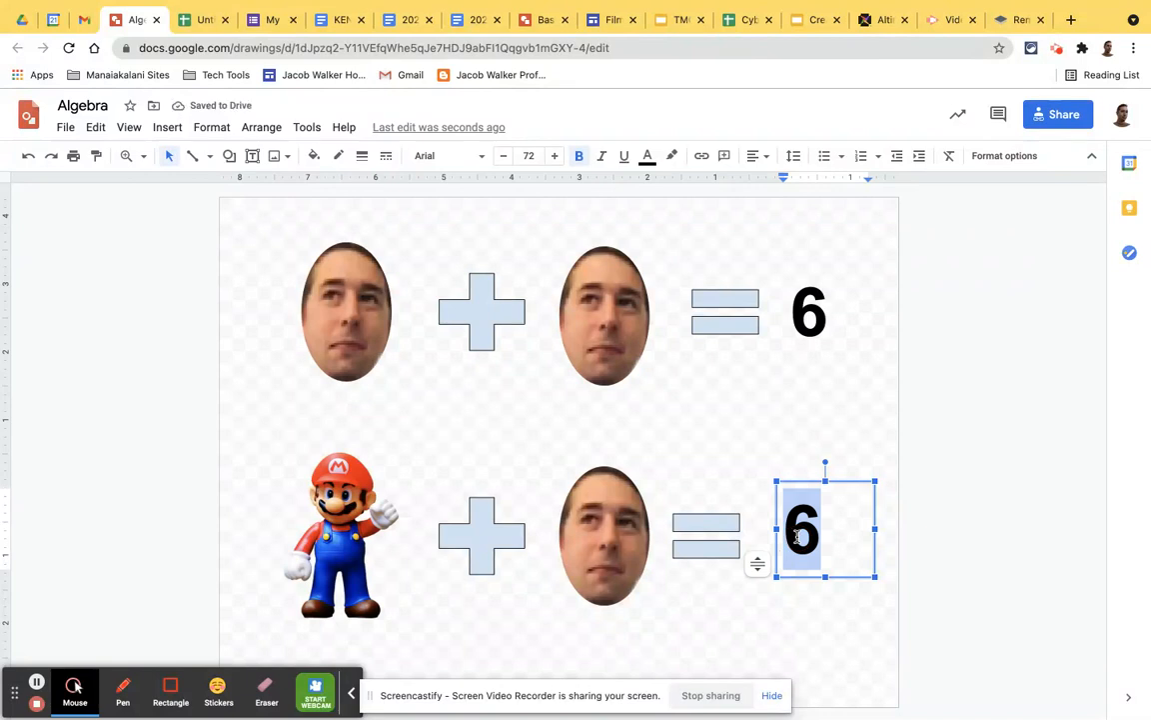
pyautogui.write('25')
pyautogui.click(778, 623)
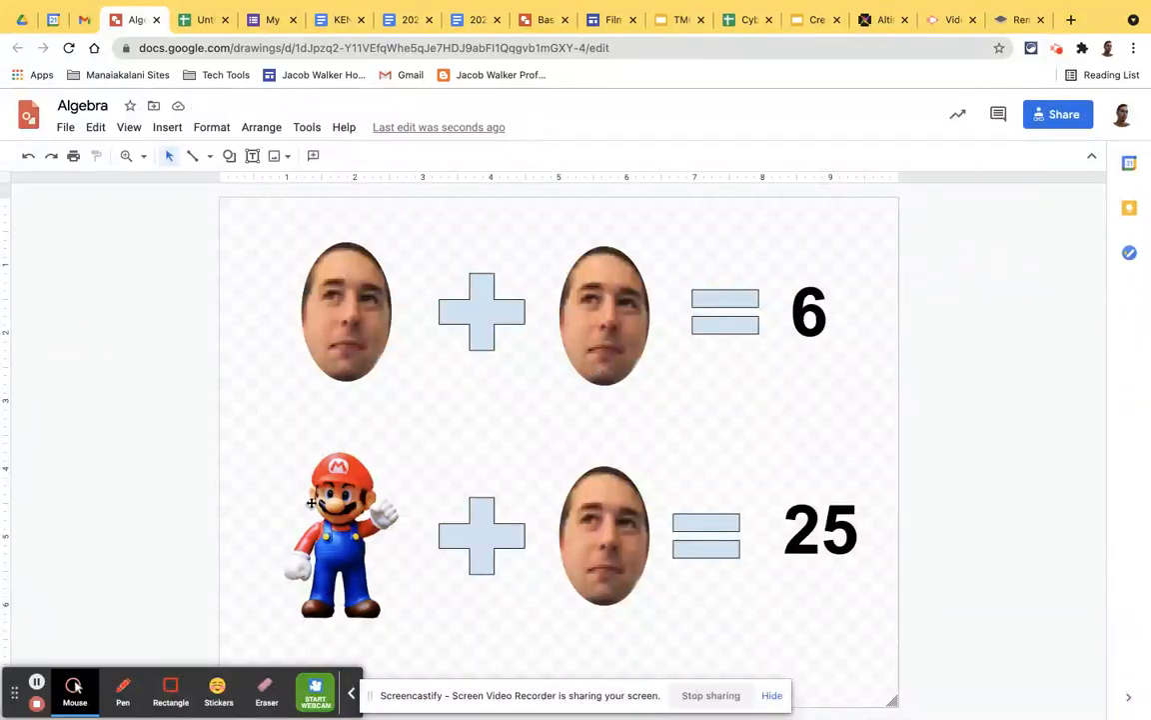
# Step: Duplicate Mario and the second-row face, and place both copies outside the canvas on its left, with the face above Mario
pyautogui.click(317, 523)
pyautogui.press('super+d')
pyautogui.moveTo(354, 521); pyautogui.dragTo(96, 397)
pyautogui.click(609, 548)
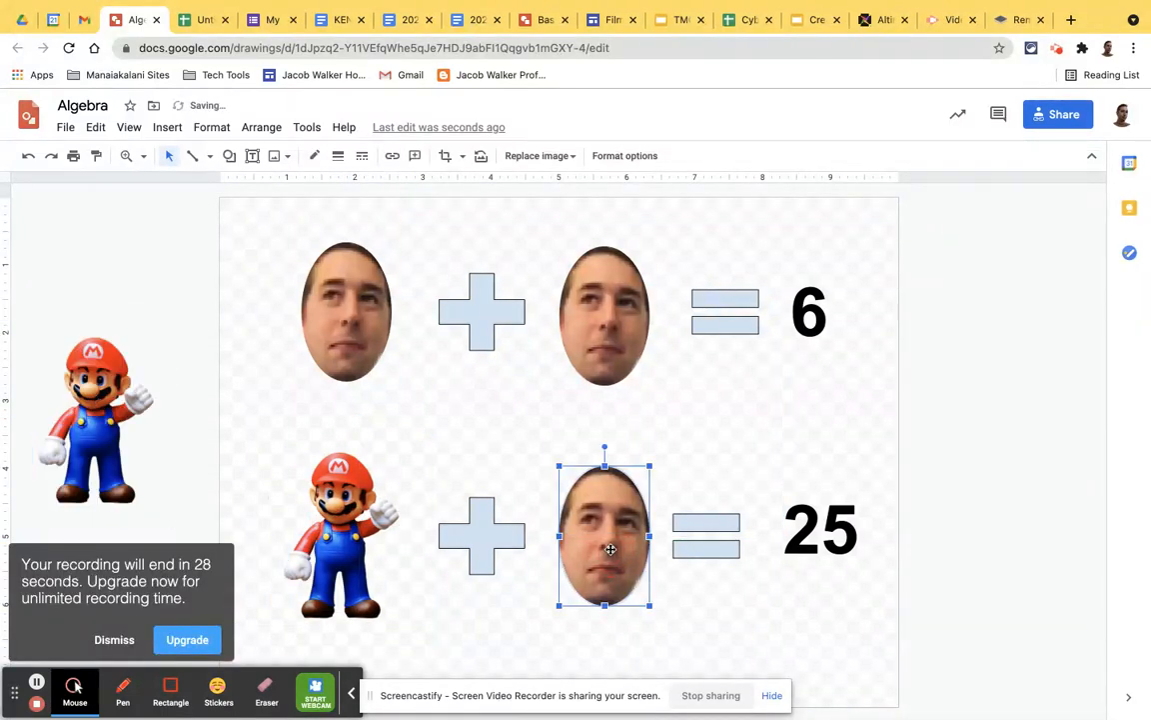
pyautogui.press('super+d')
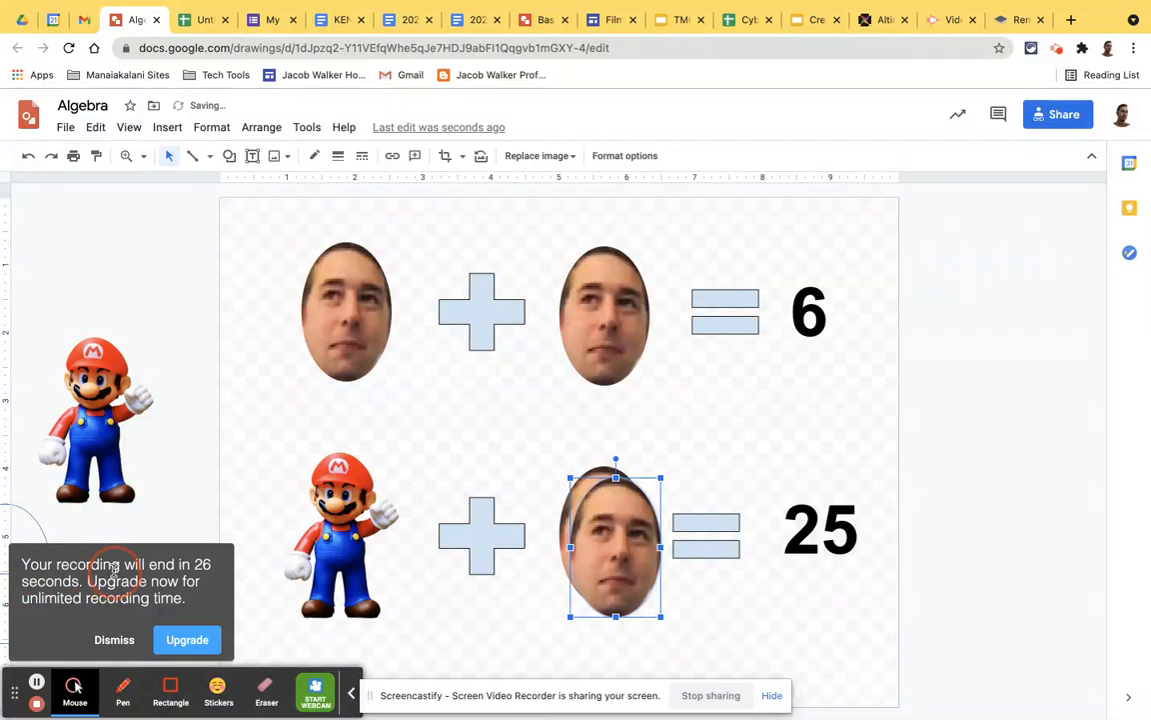
pyautogui.moveTo(595, 549); pyautogui.dragTo(79, 262)
pyautogui.click(168, 314)
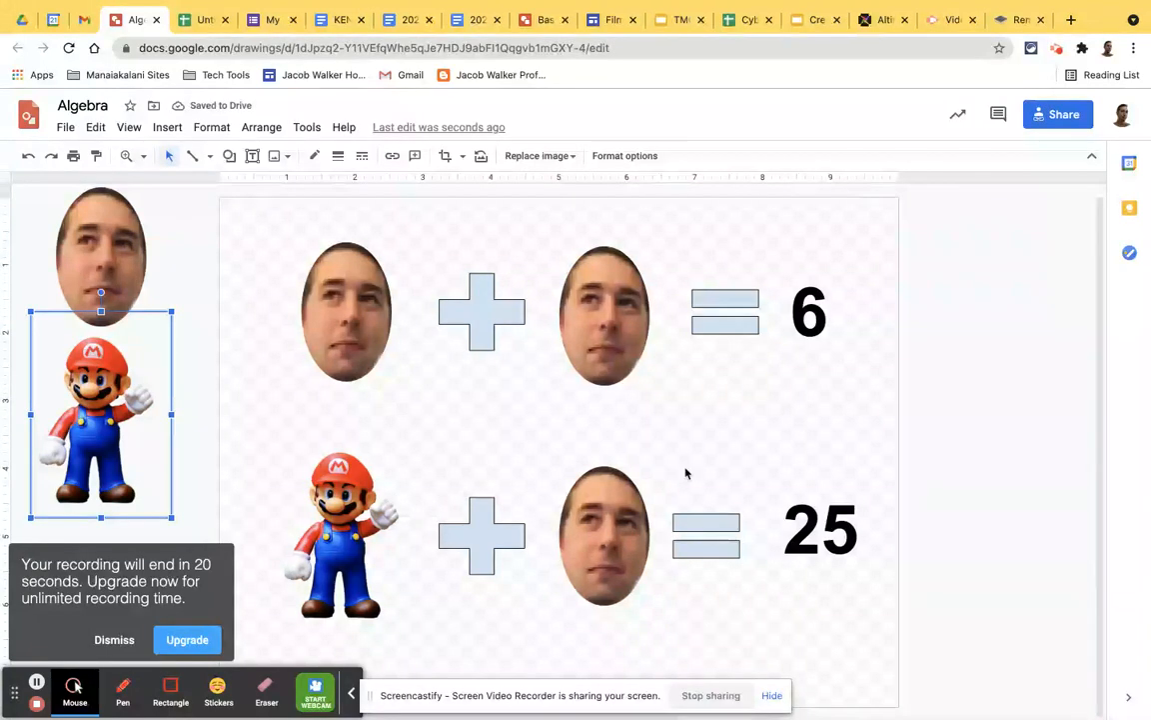
pyautogui.click(872, 371)
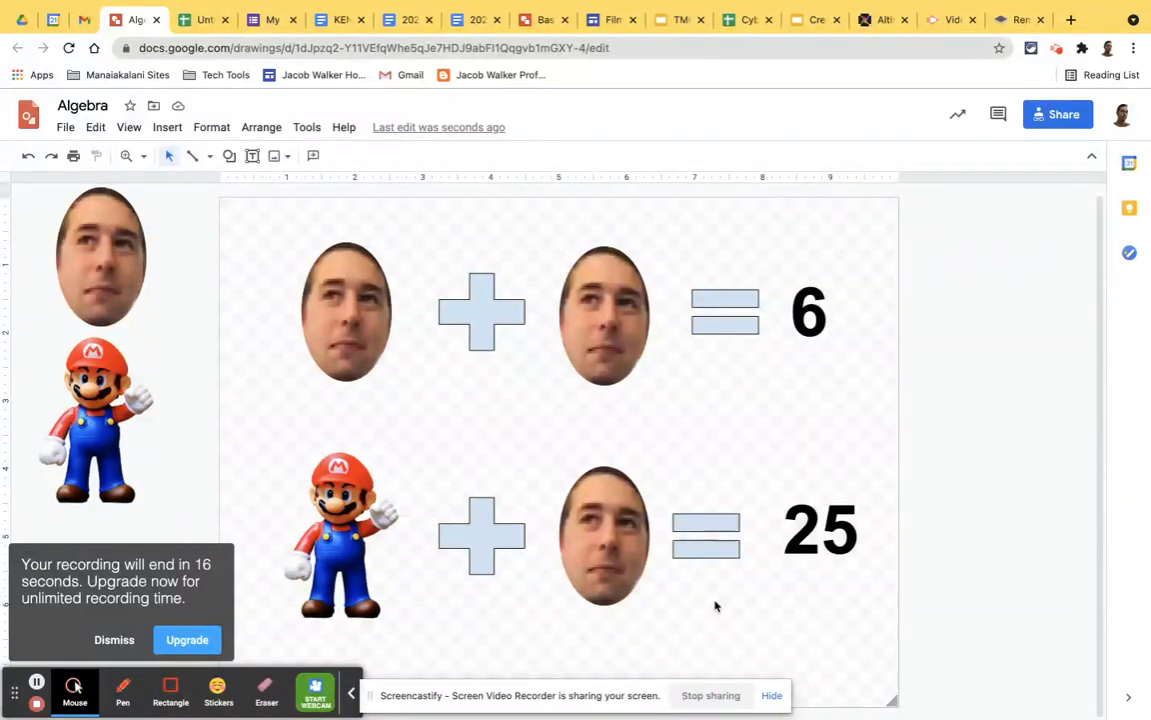
# Step: Duplicate the first row's 6 and place the copy to the left of the first face
pyautogui.click(796, 330)
pyautogui.moveTo(791, 362); pyautogui.dragTo(273, 367)
pyautogui.click(508, 417)
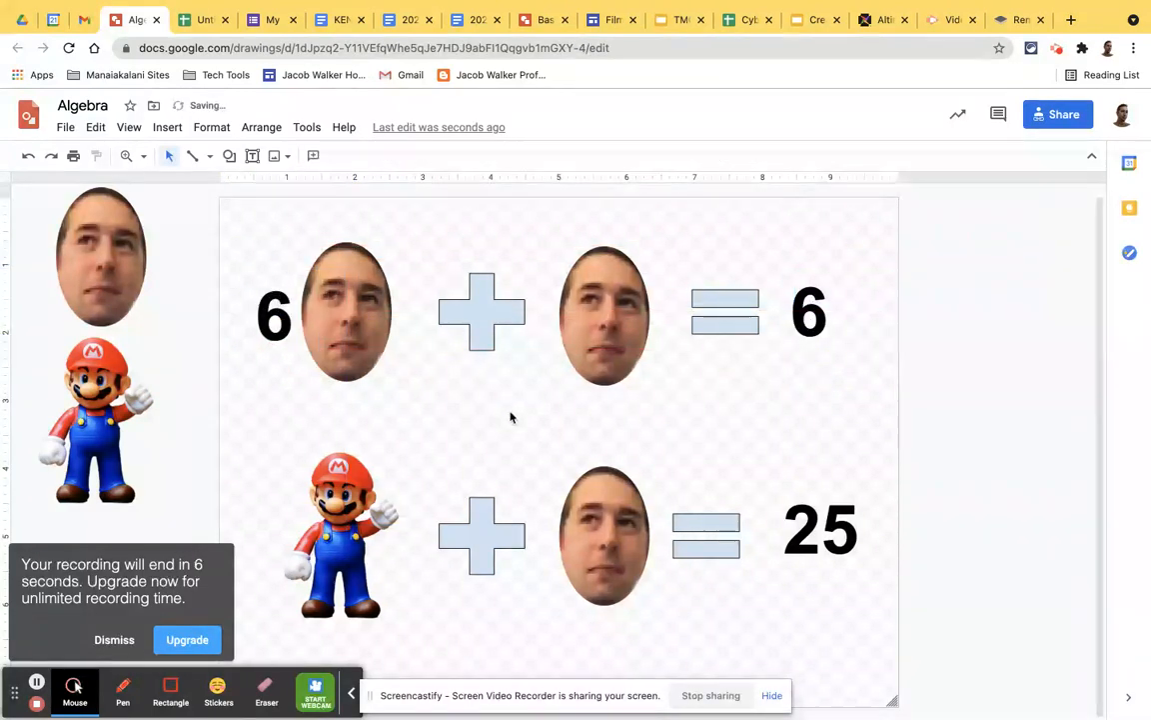